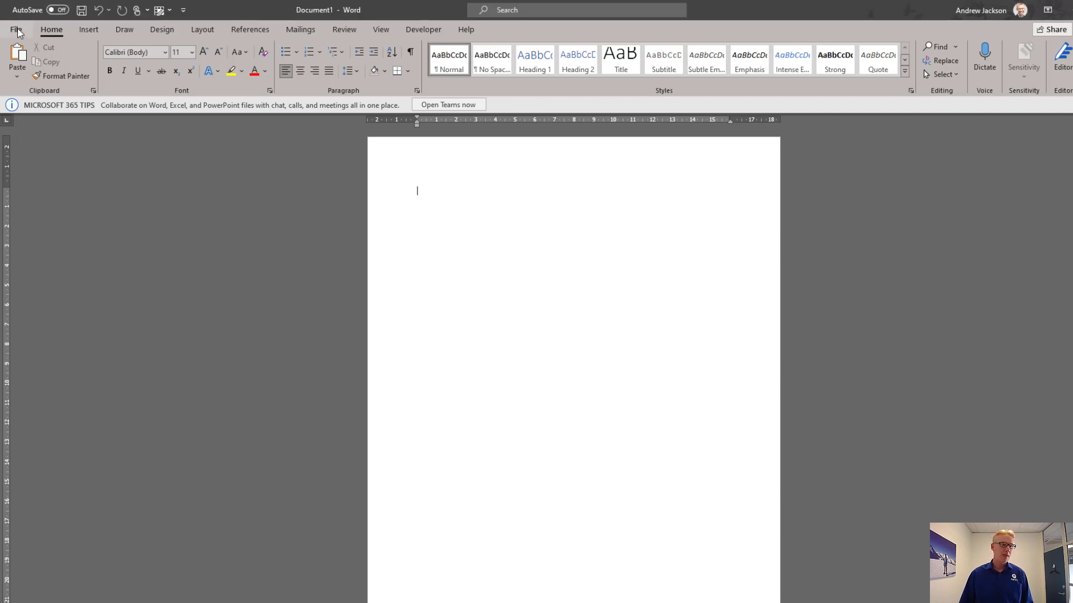
# Step: Open Word Options at the Advanced page and scroll to the General section
pyautogui.click(16, 30)
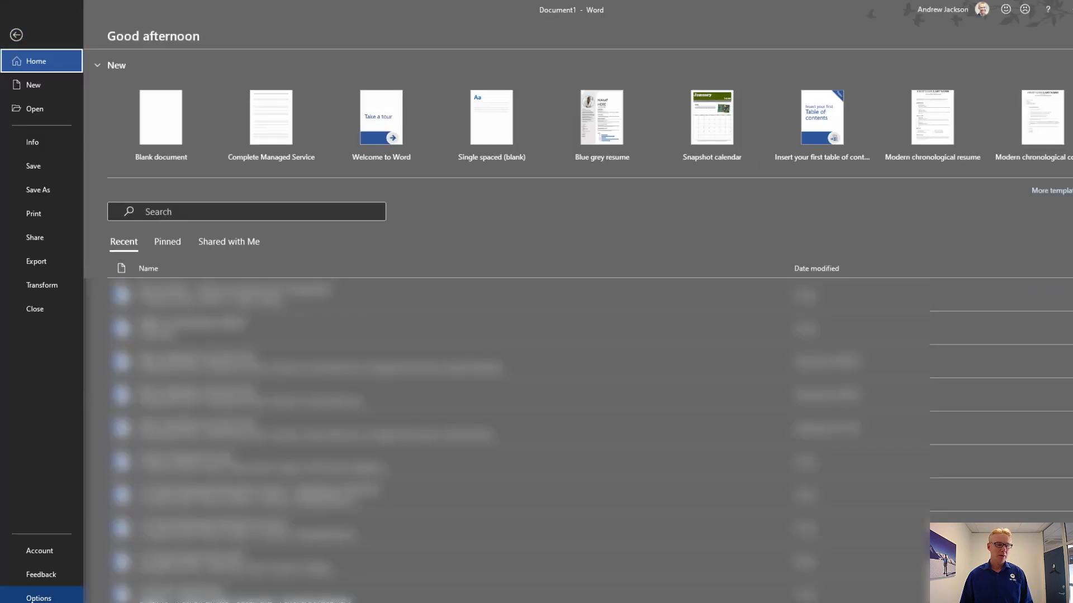
pyautogui.click(35, 598)
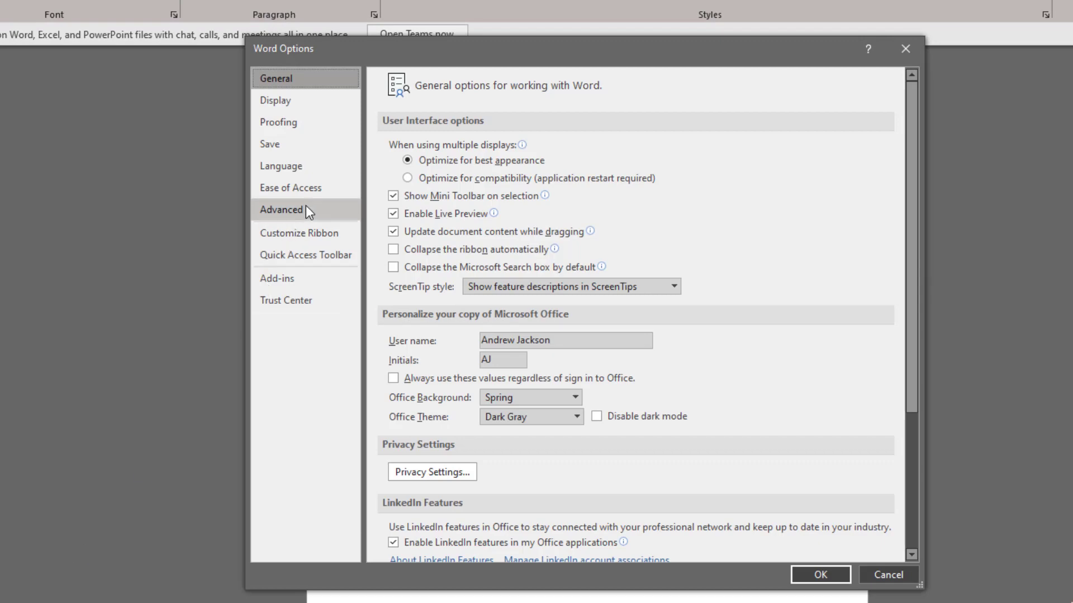
pyautogui.click(306, 205)
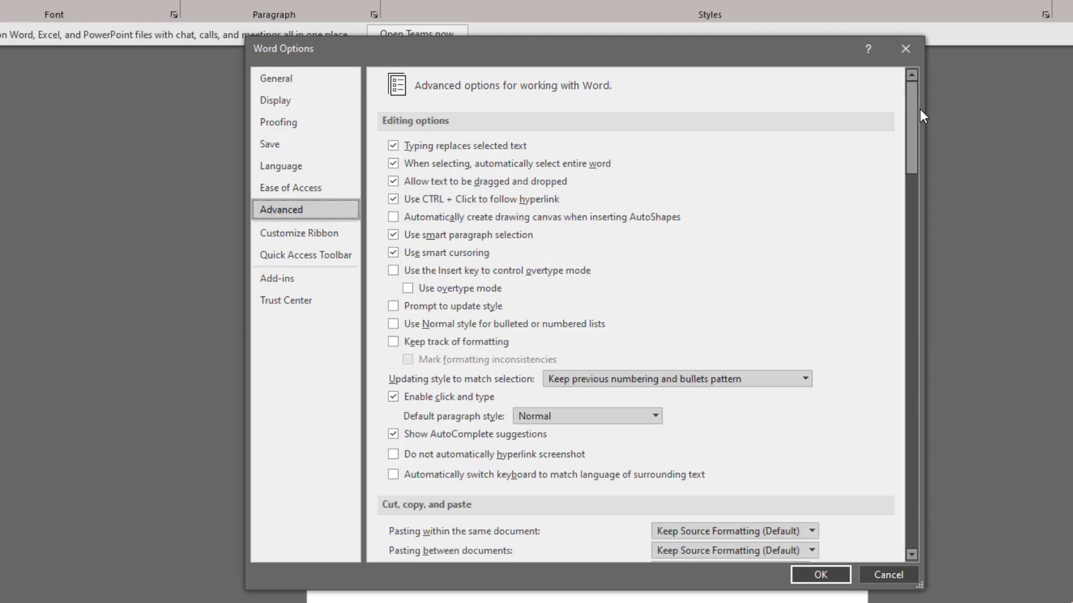
pyautogui.moveTo(912, 146); pyautogui.dragTo(908, 520)
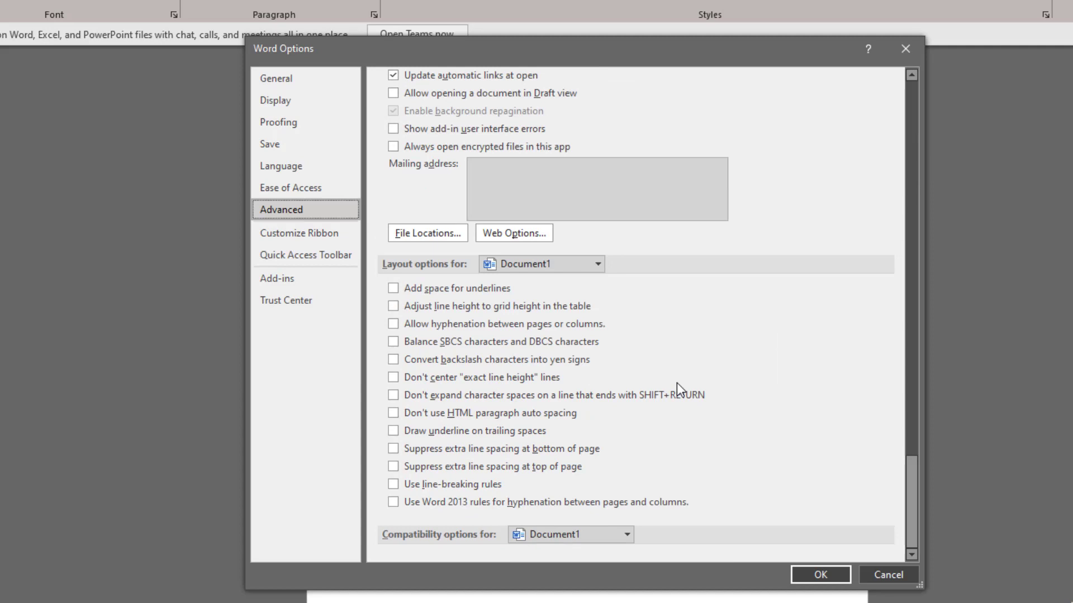
pyautogui.scroll(2, 676, 383)
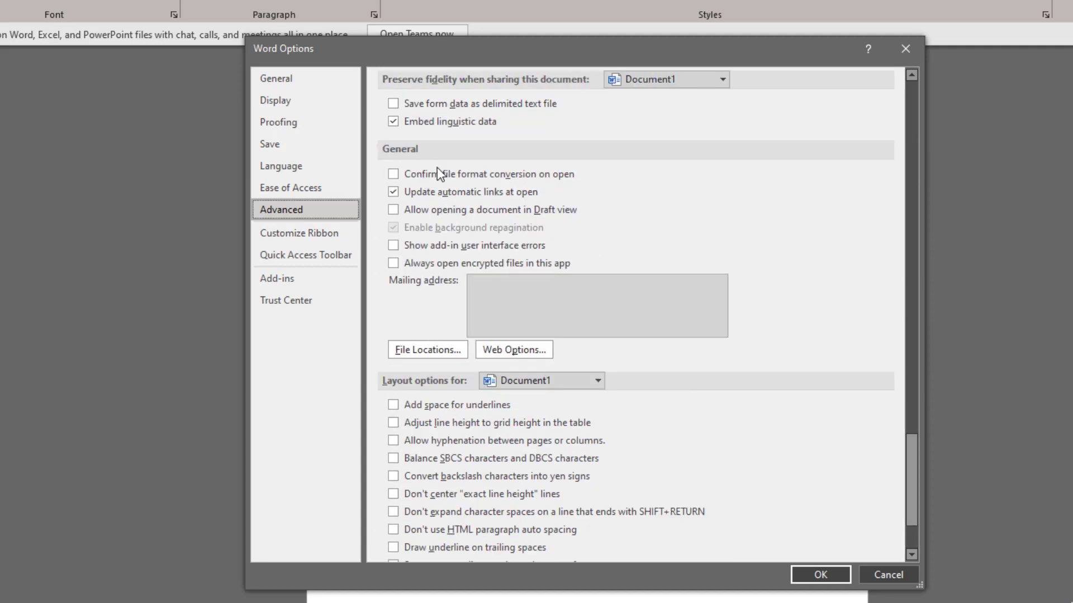
# Step: Change Word's Workgroup templates file location to the Sales Document Templates folder and confirm all dialogs
pyautogui.click(420, 351)
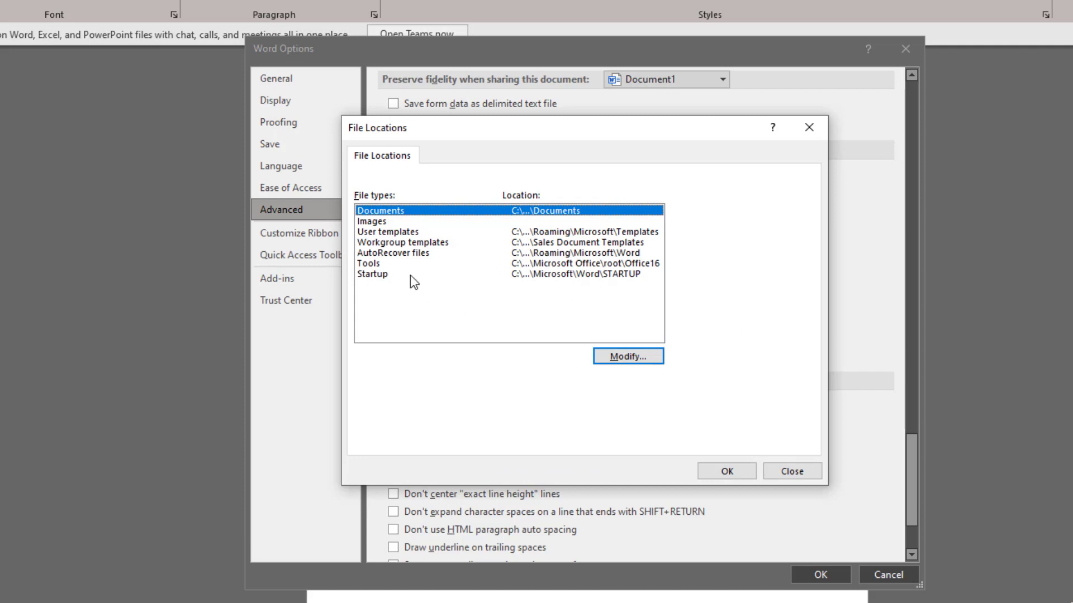
pyautogui.click(418, 243)
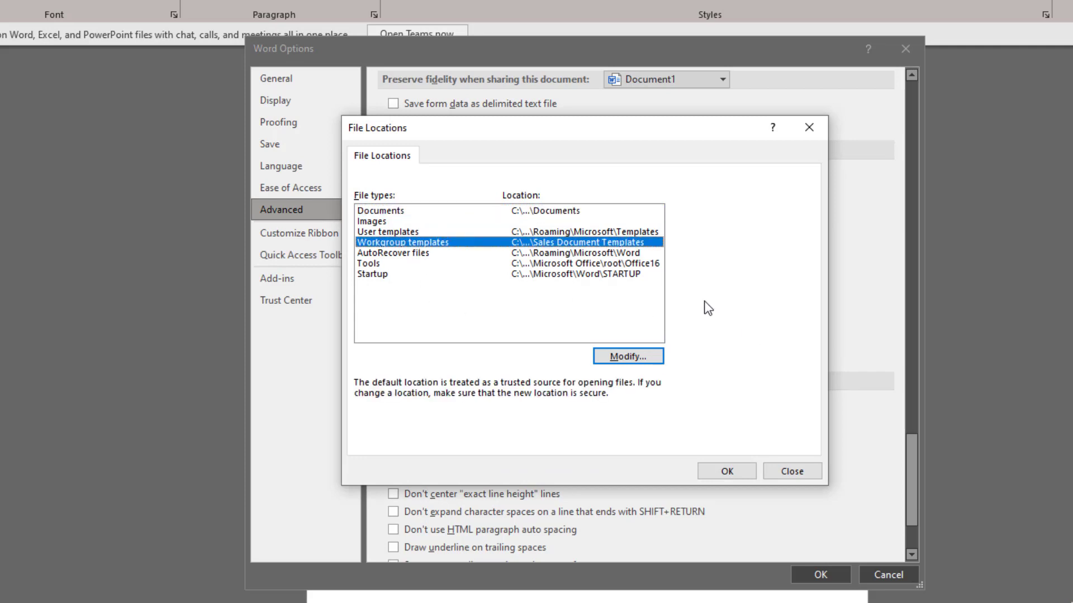
pyautogui.click(629, 233)
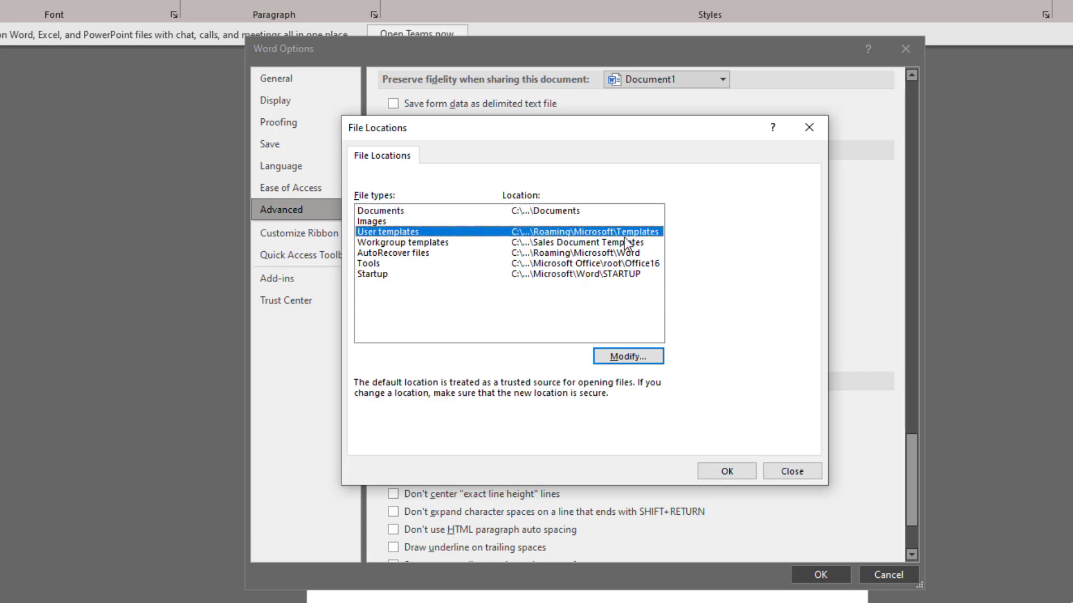
pyautogui.click(445, 244)
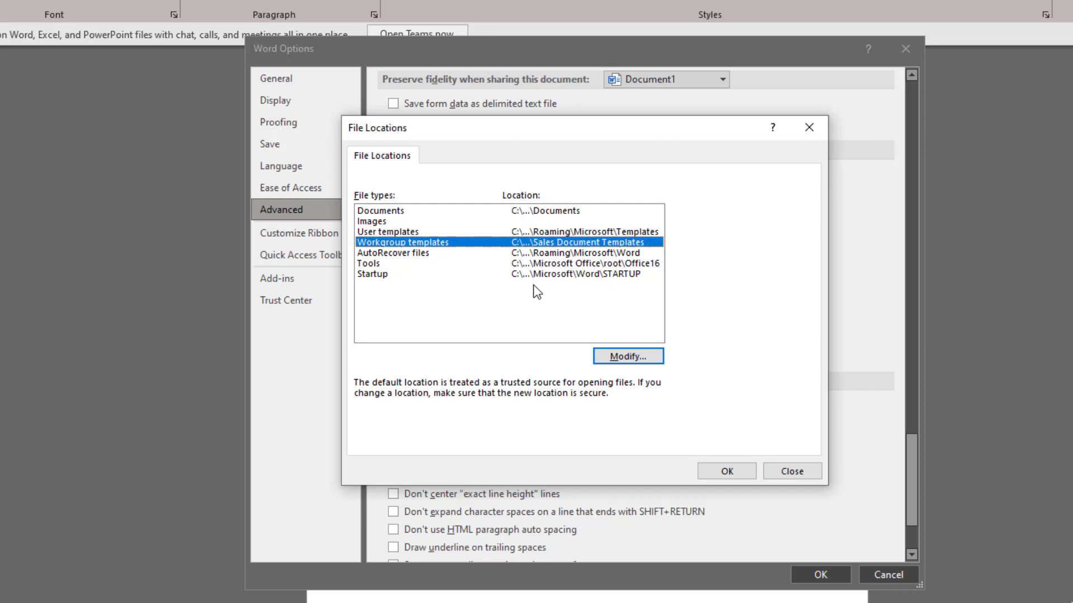
pyautogui.click(626, 357)
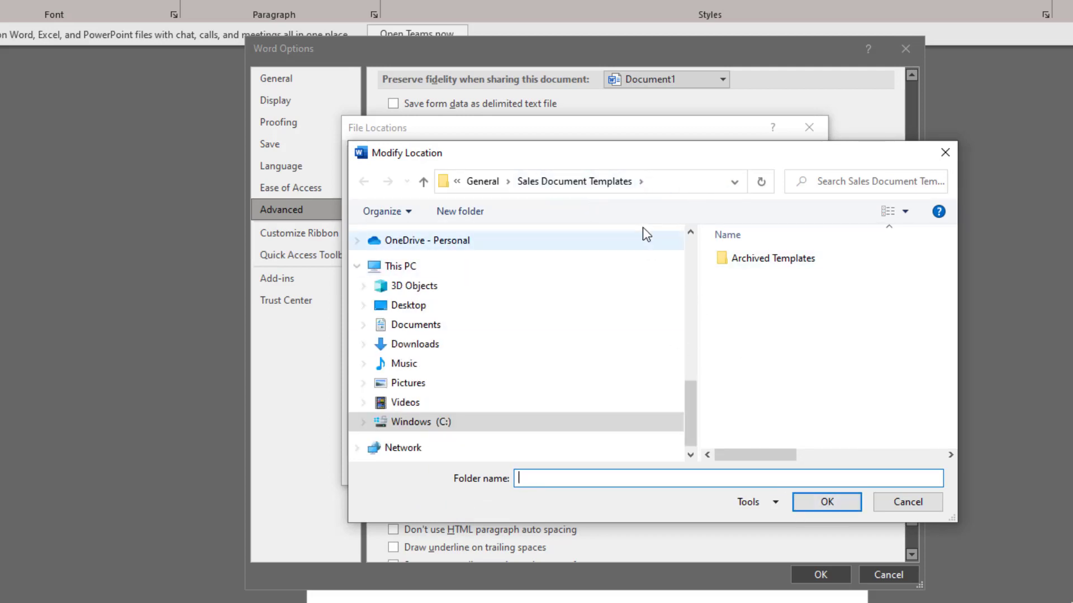
pyautogui.click(570, 181)
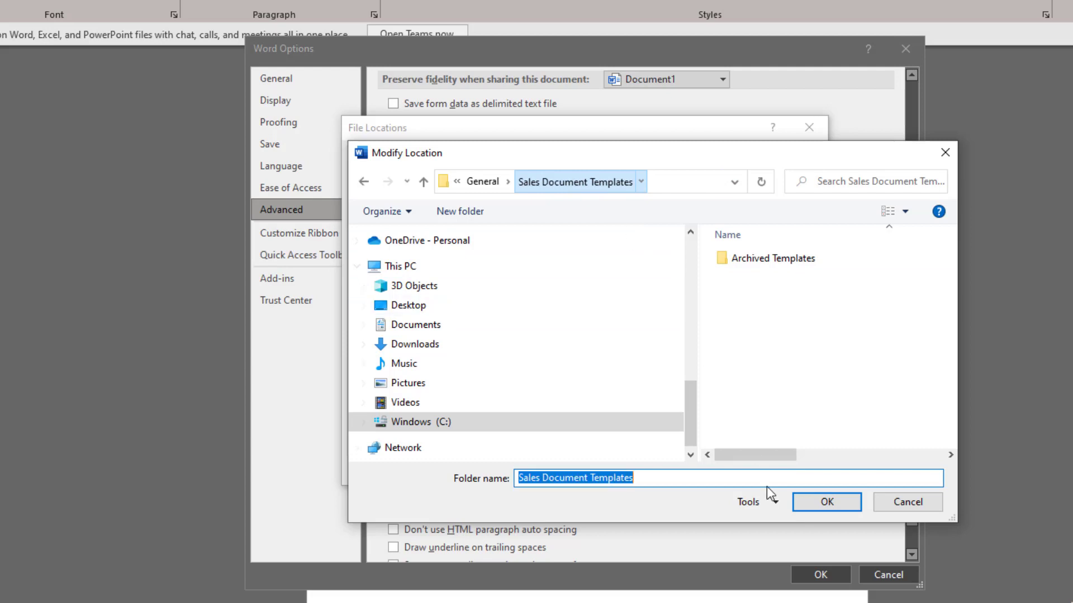
pyautogui.click(816, 503)
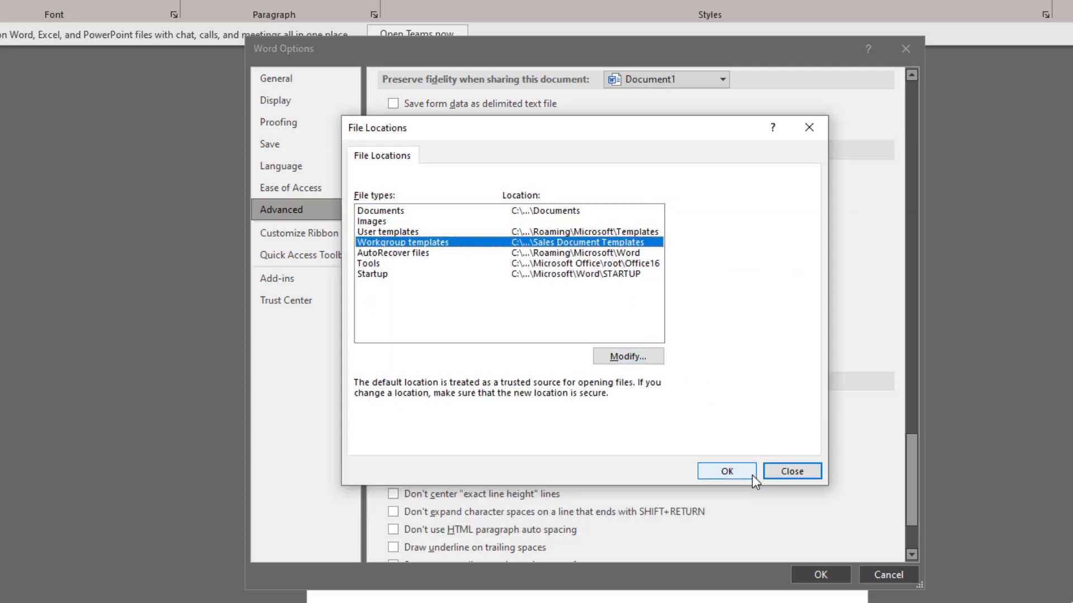
pyautogui.click(737, 473)
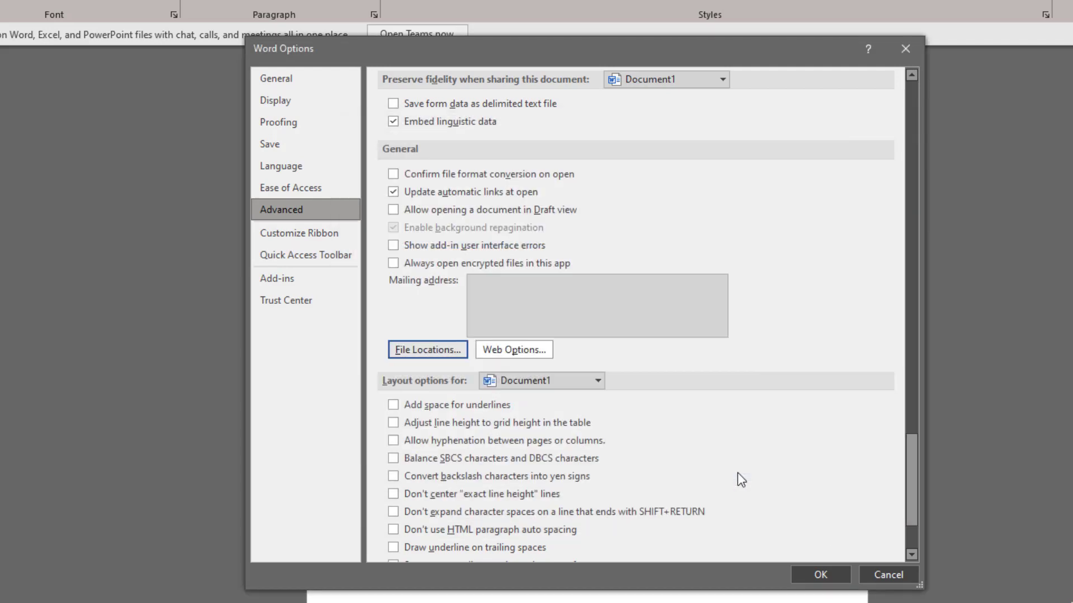
pyautogui.click(819, 577)
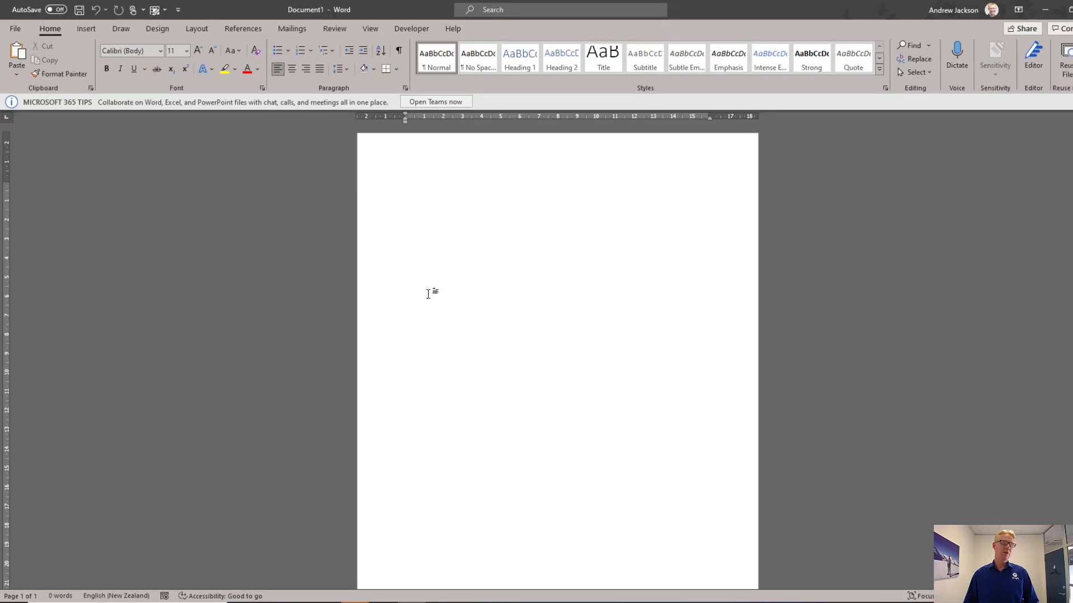
# Step: Under Word's New > Custom templates, open Sales Document Templates and pick the account feedback form template
pyautogui.click(16, 29)
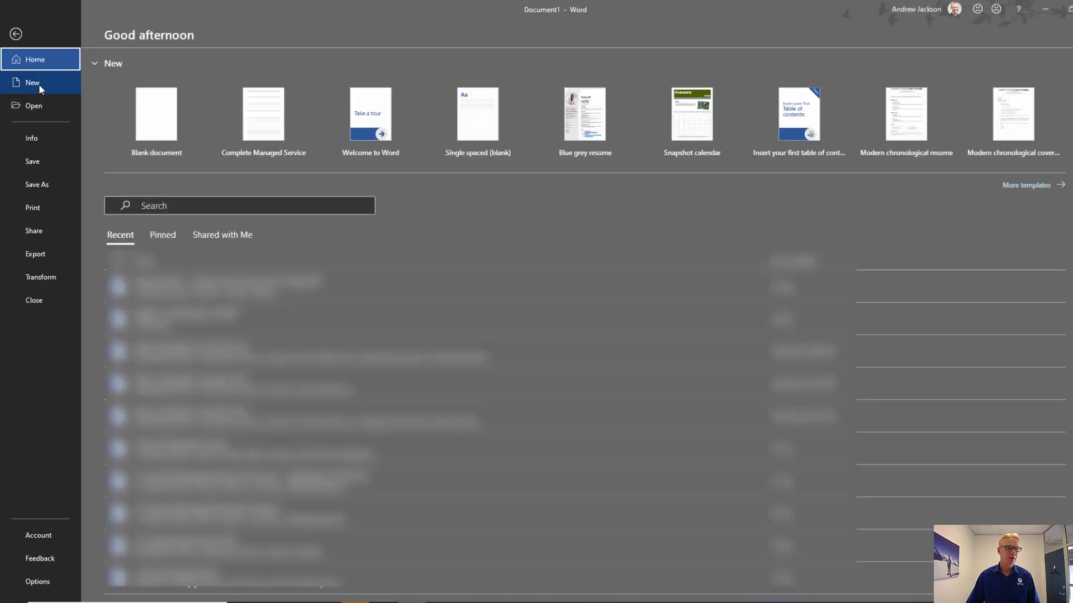
pyautogui.click(38, 83)
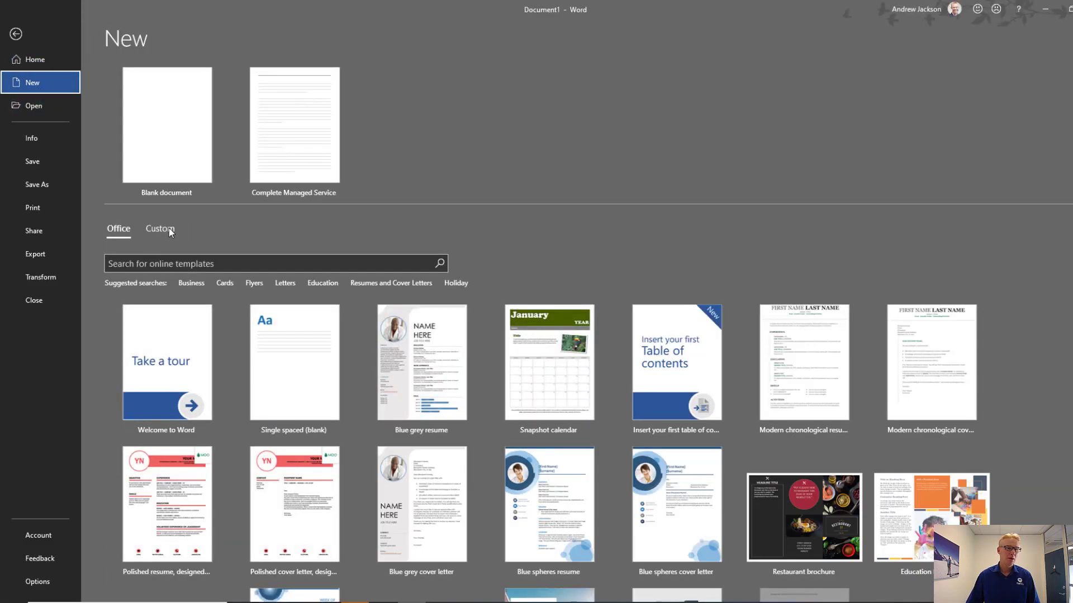
pyautogui.click(162, 230)
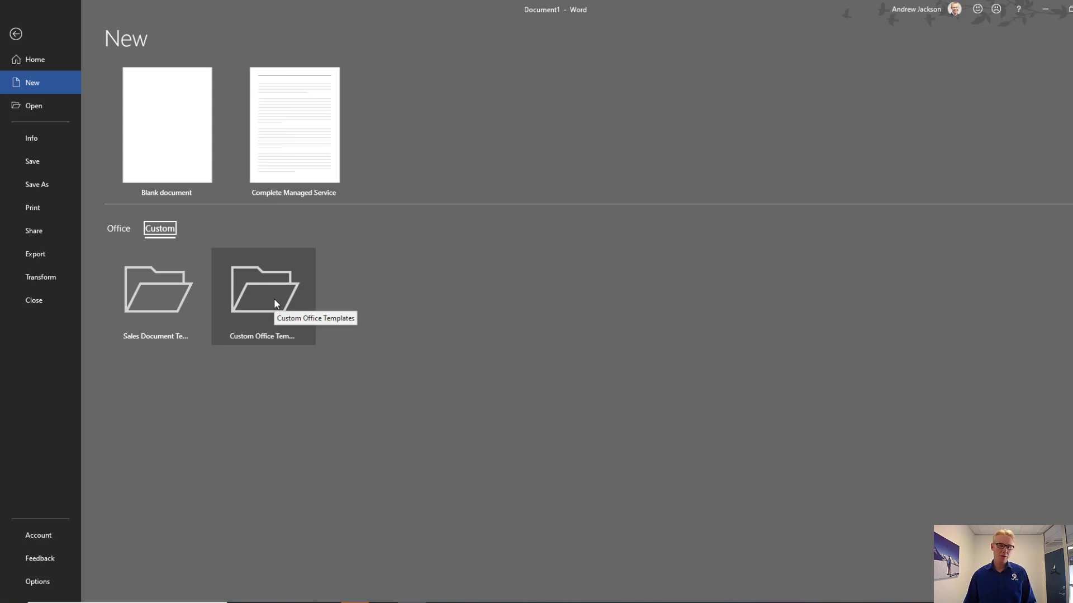
pyautogui.click(155, 297)
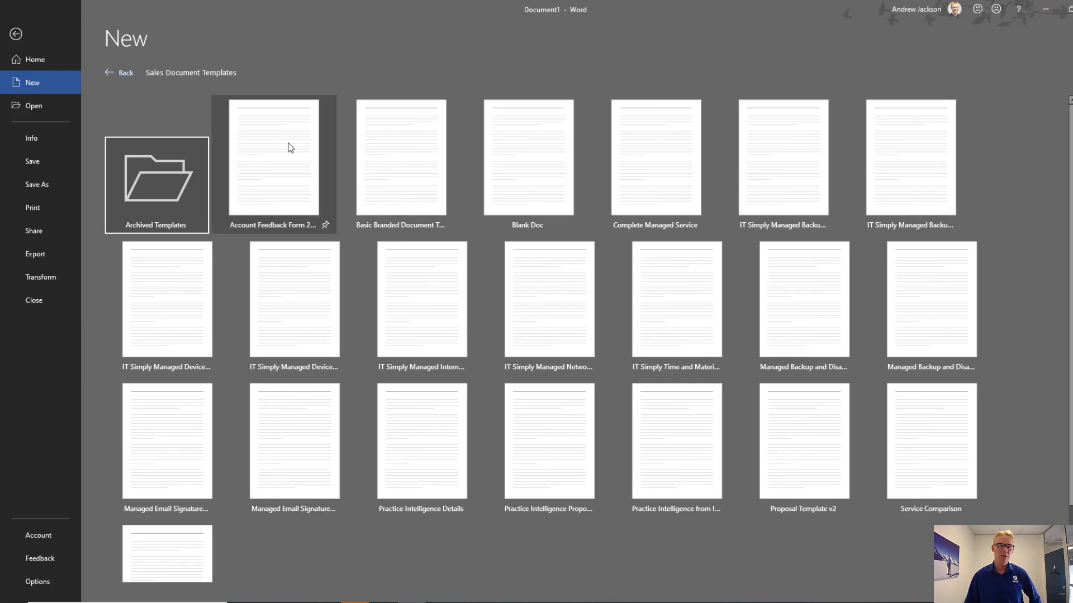
pyautogui.click(270, 182)
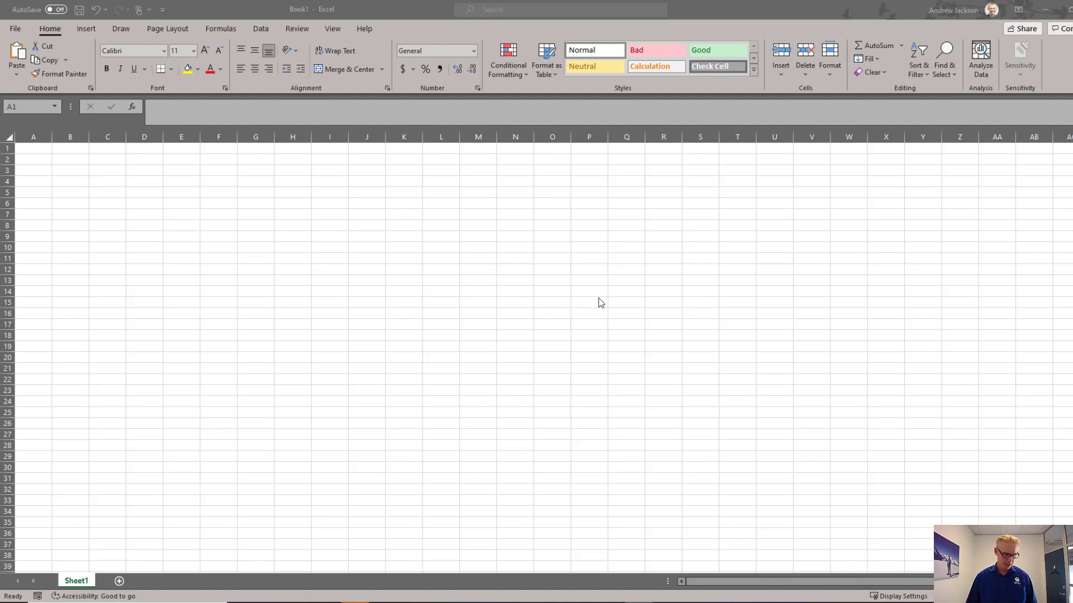
# Step: Open Excel Options at Save and select the default personal templates location path
pyautogui.click(16, 31)
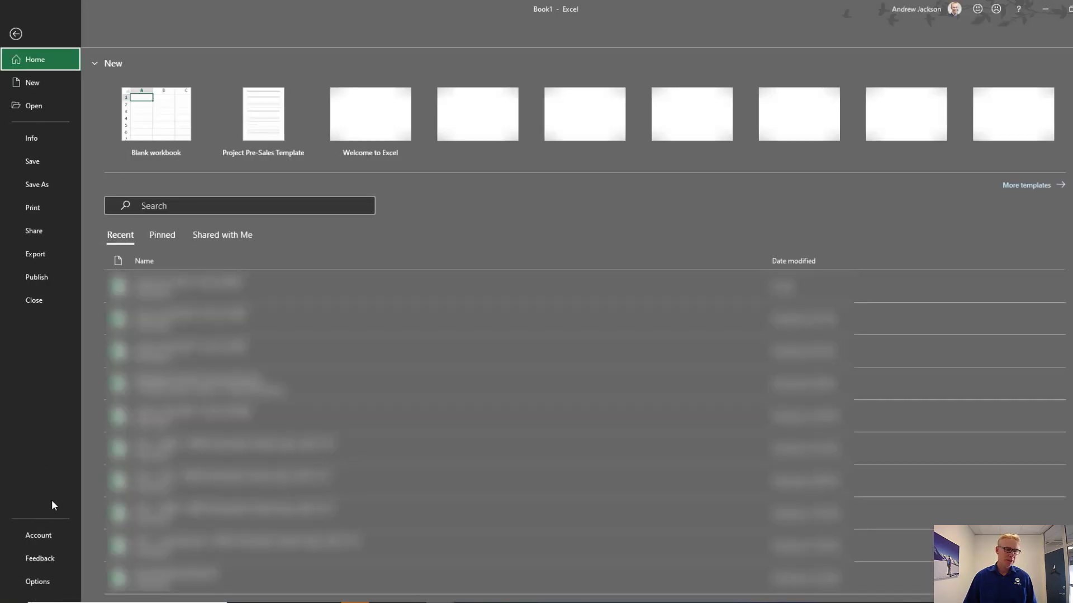
pyautogui.click(35, 585)
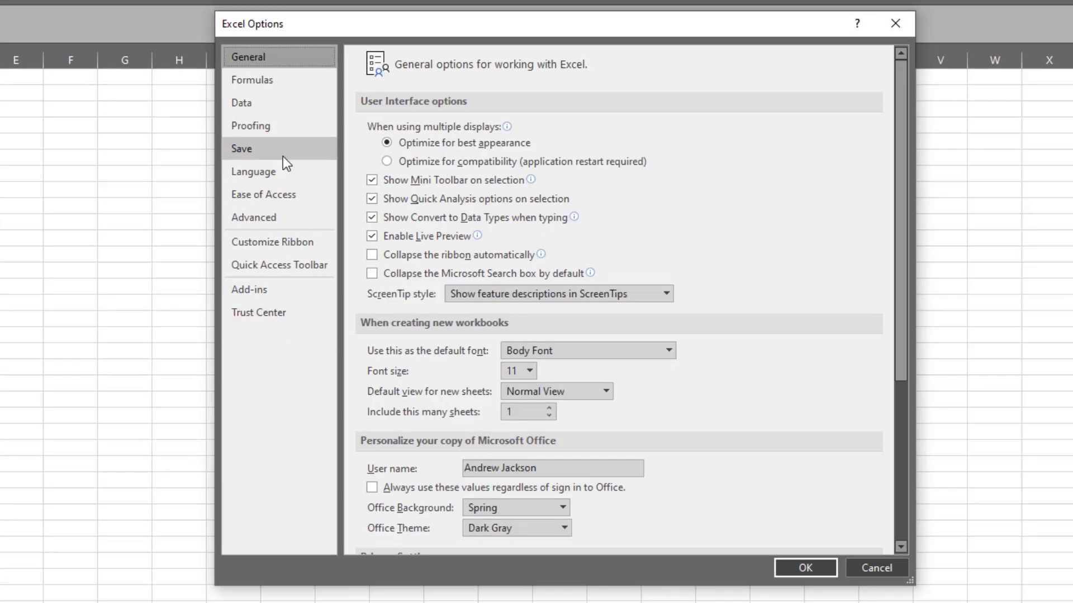
pyautogui.click(282, 156)
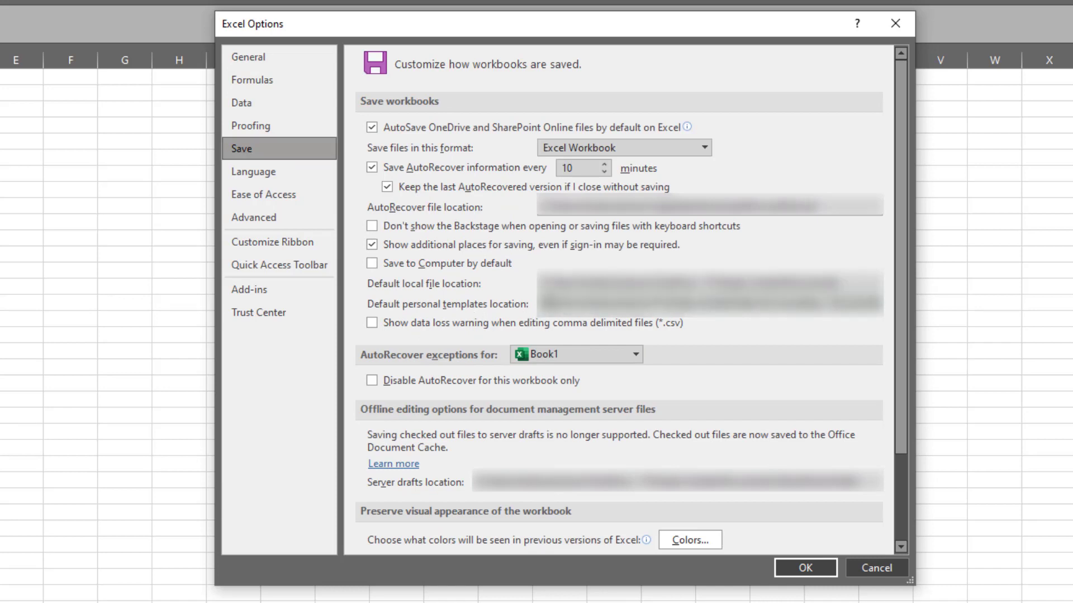
pyautogui.moveTo(550, 304); pyautogui.dragTo(861, 306)
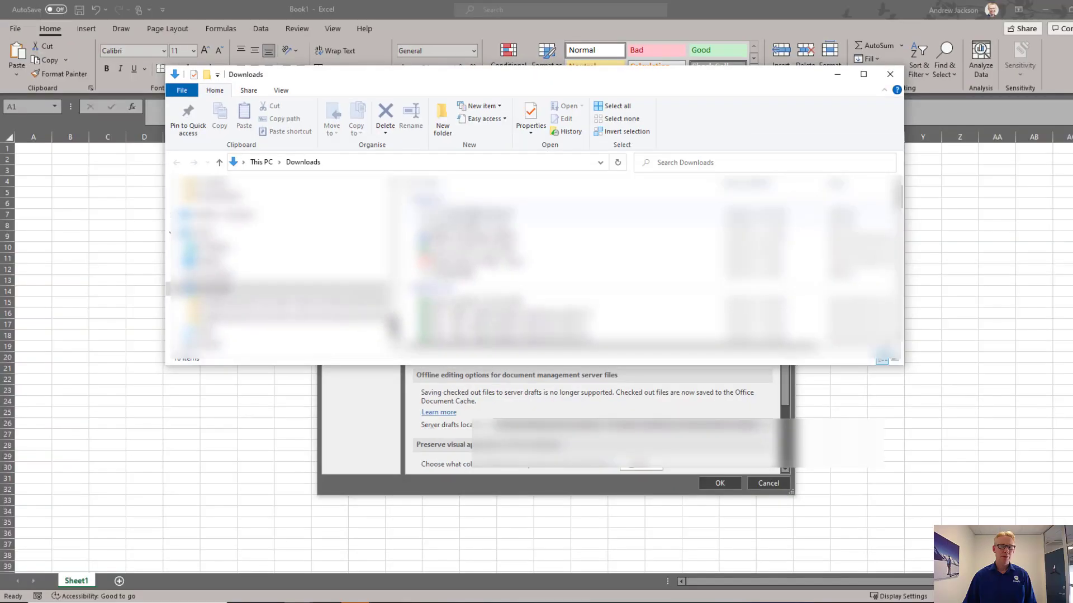
# Step: In File Explorer, open the 32-item templates folder and select its full path
pyautogui.scroll(10, 279, 263)
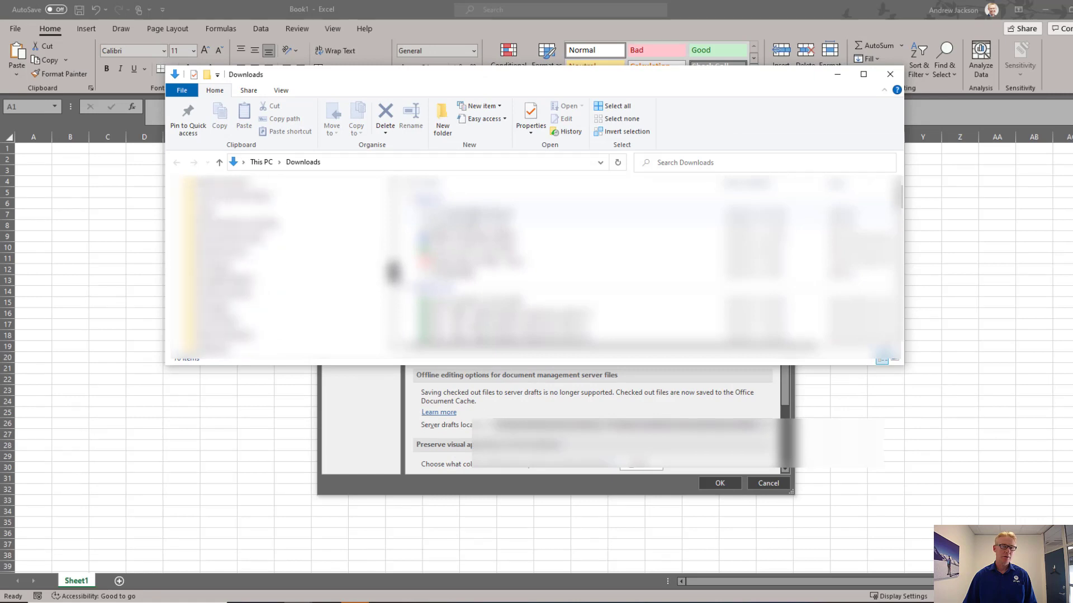
pyautogui.scroll(3, 280, 263)
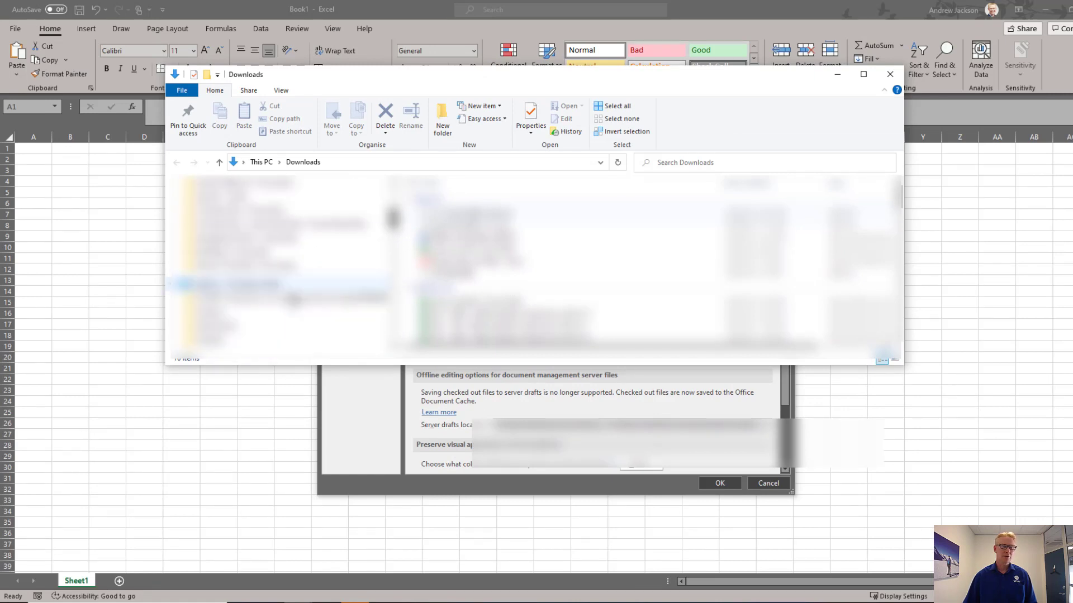
pyautogui.click(247, 266)
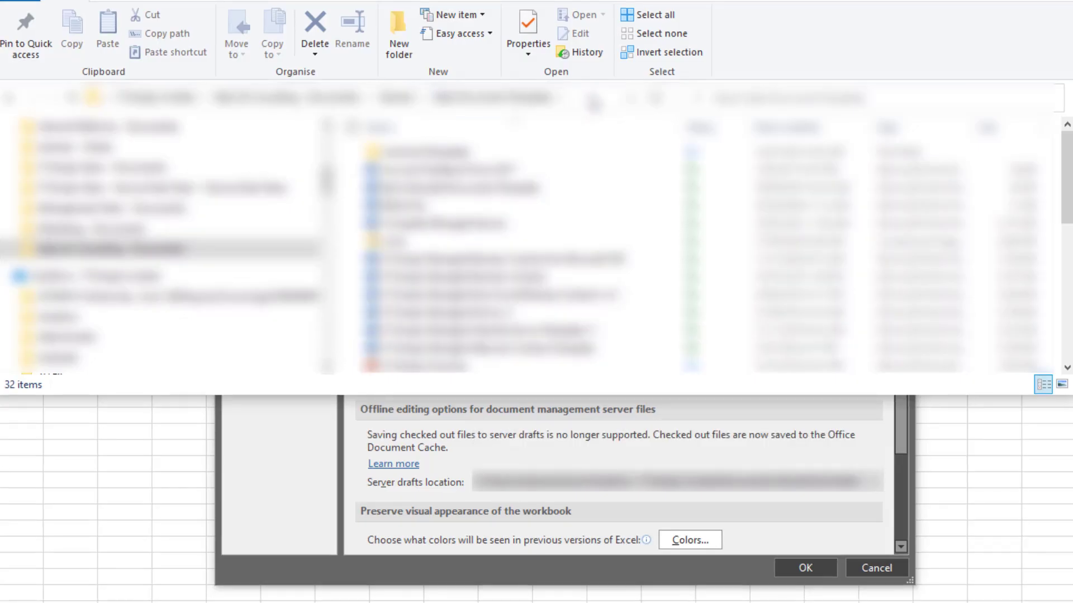
pyautogui.click(595, 104)
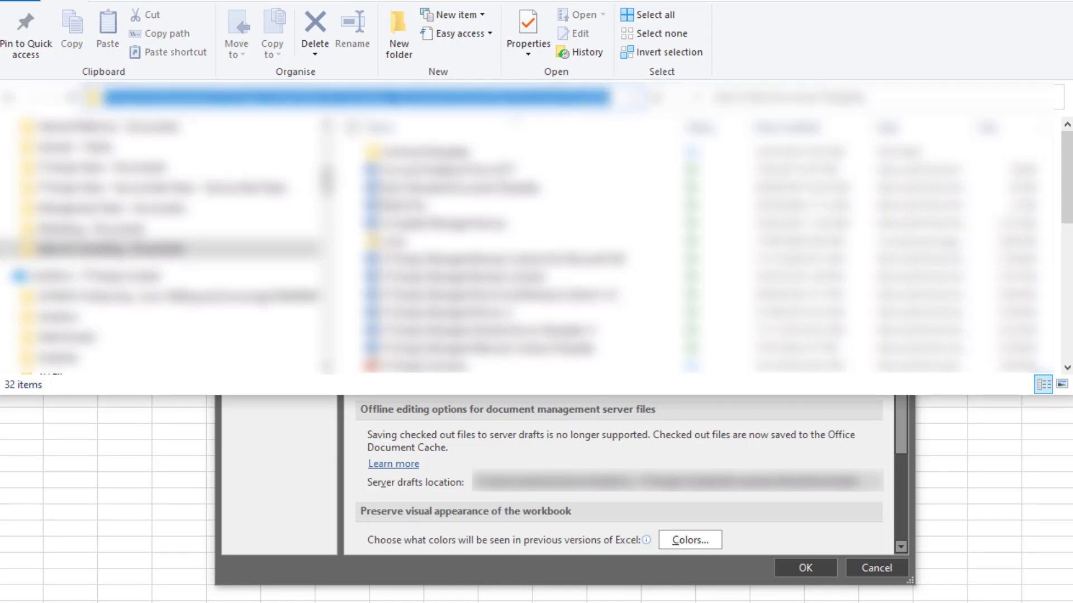
pyautogui.click(886, 424)
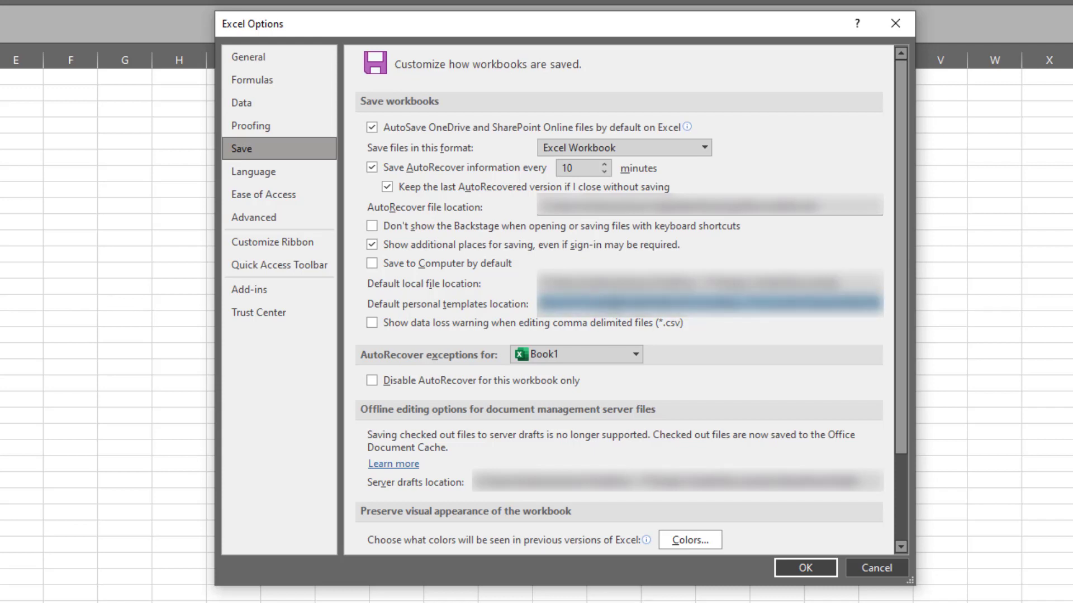
# Step: Paste the templates folder path into Excel's default personal templates location and confirm with OK
pyautogui.hotkey('shift', 'F10')
pyautogui.press('End')
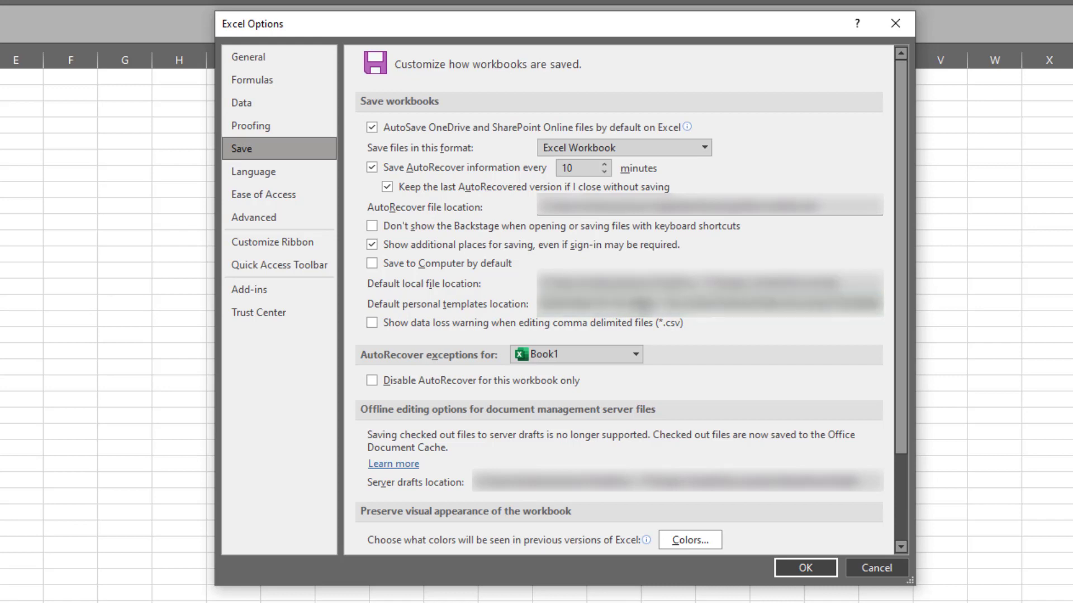
pyautogui.rightClick(639, 306)
pyautogui.click(732, 334)
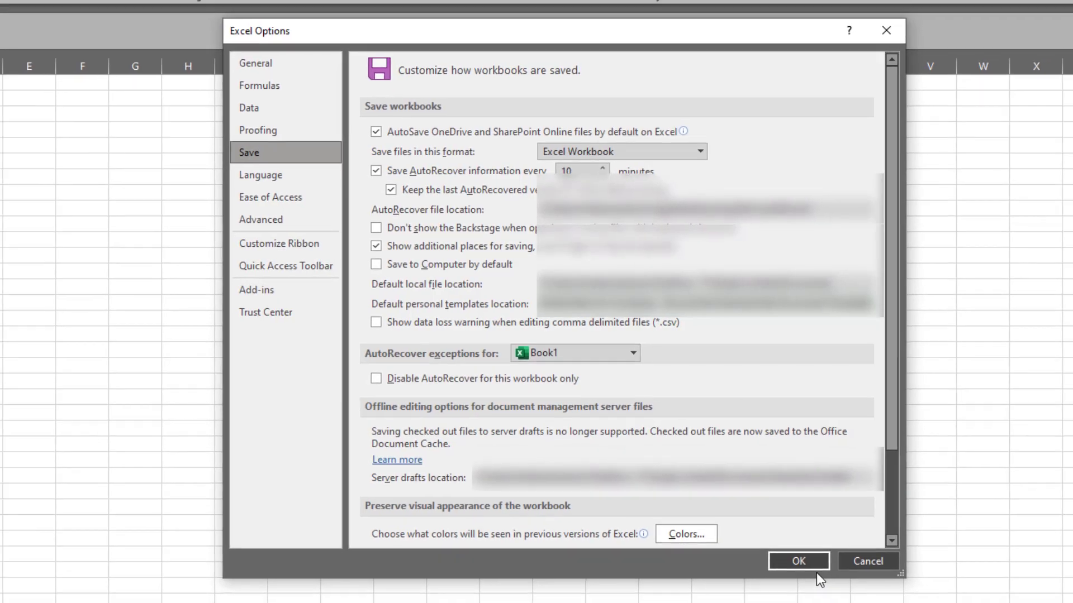
pyautogui.click(817, 573)
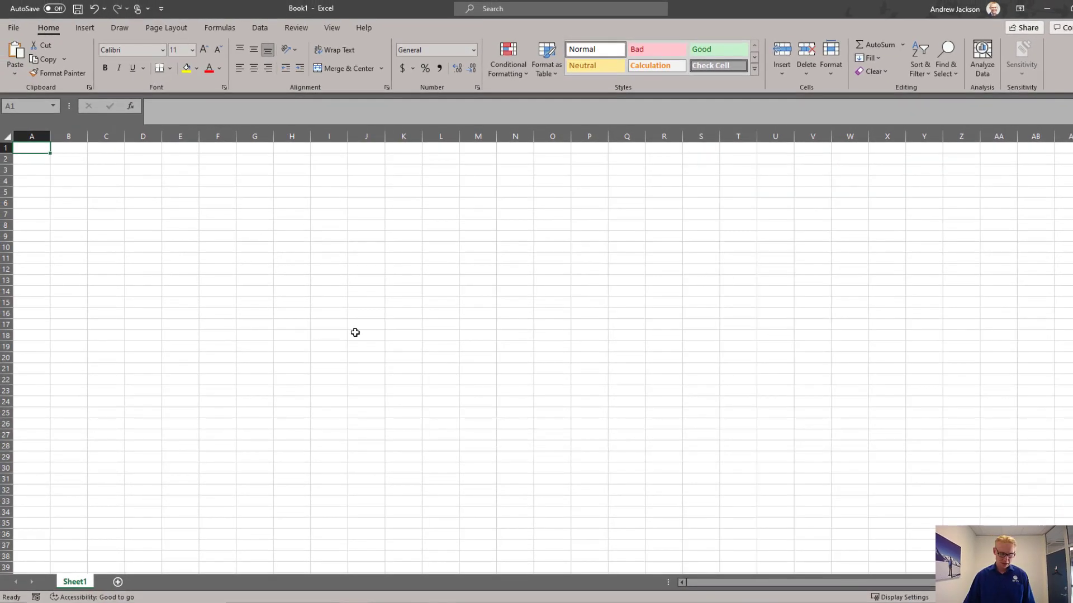
# Step: On Excel's New page, switch to Custom and open the Sales Document Templates folder
pyautogui.click(17, 28)
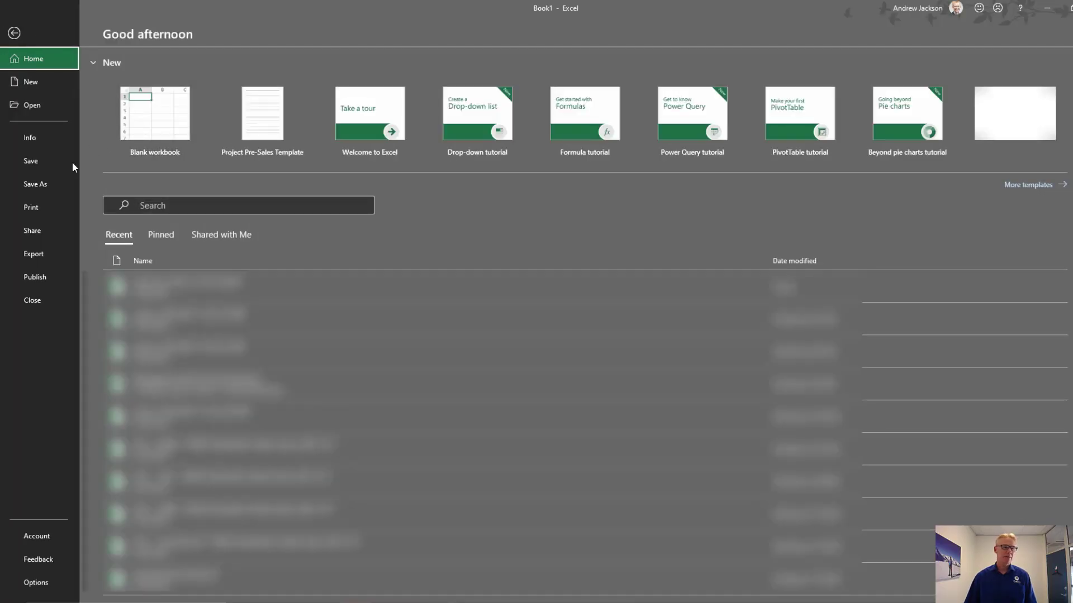
pyautogui.click(45, 84)
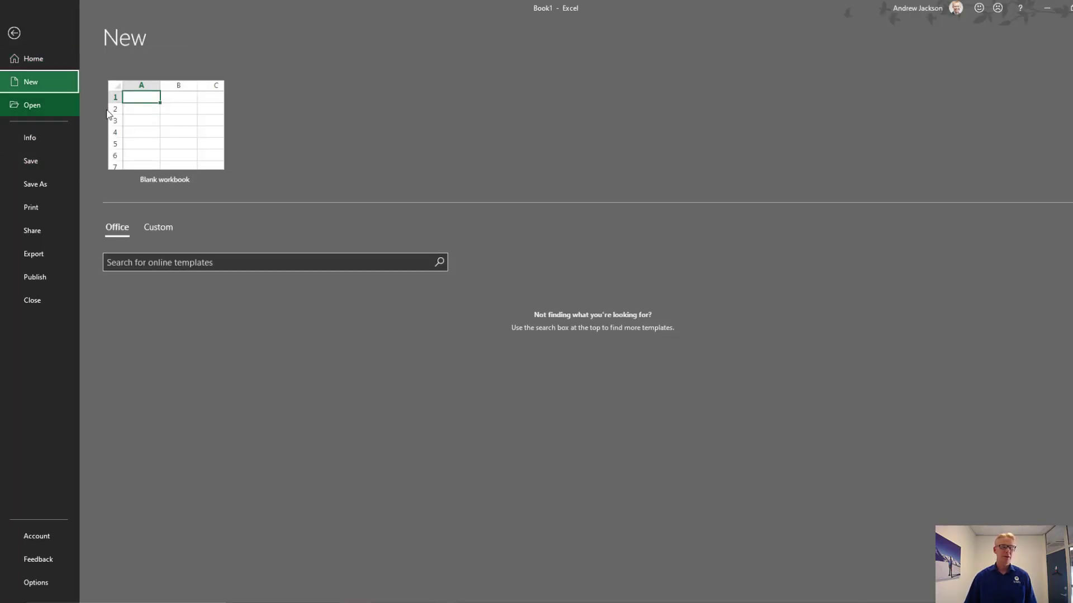
pyautogui.click(166, 229)
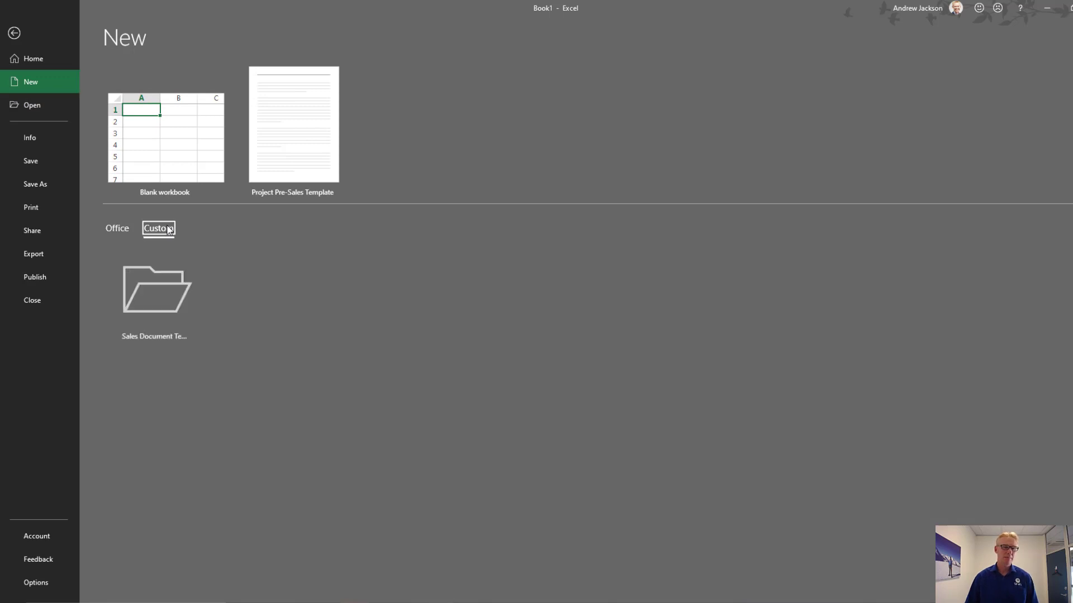
pyautogui.click(162, 302)
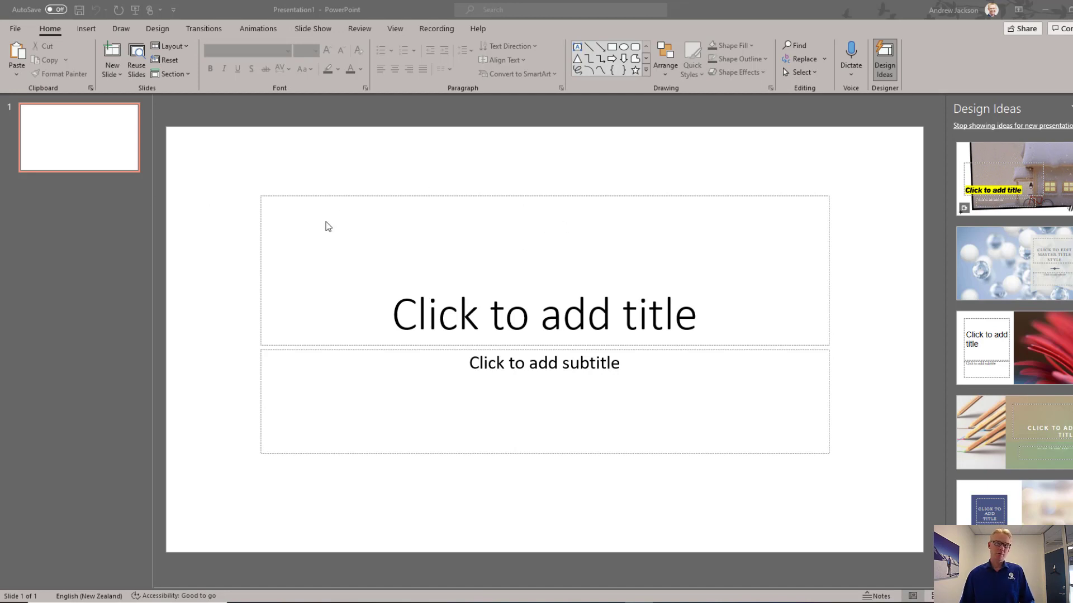
# Step: Open PowerPoint Options at the Save settings page
pyautogui.click(16, 29)
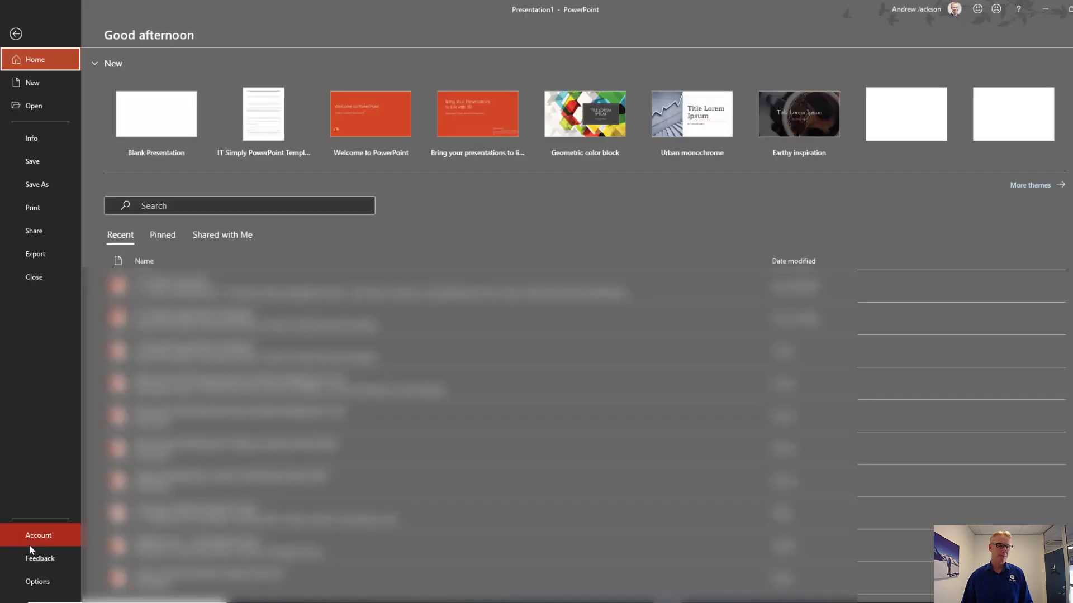
pyautogui.click(38, 579)
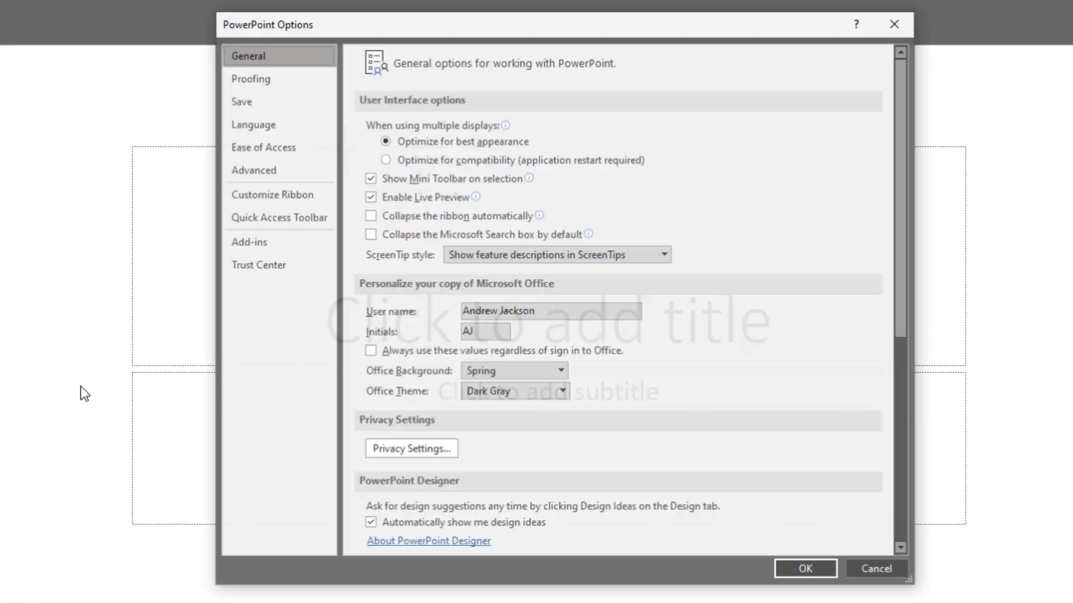
pyautogui.click(293, 107)
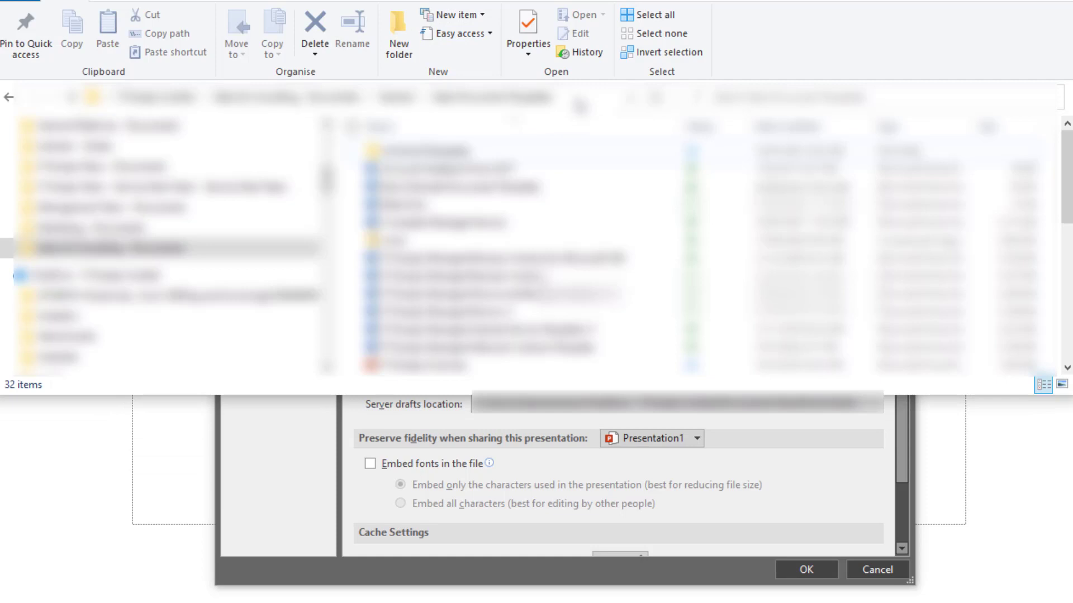
# Step: Replace PowerPoint's default personal templates location with the copied templates folder path and click OK
pyautogui.click(580, 104)
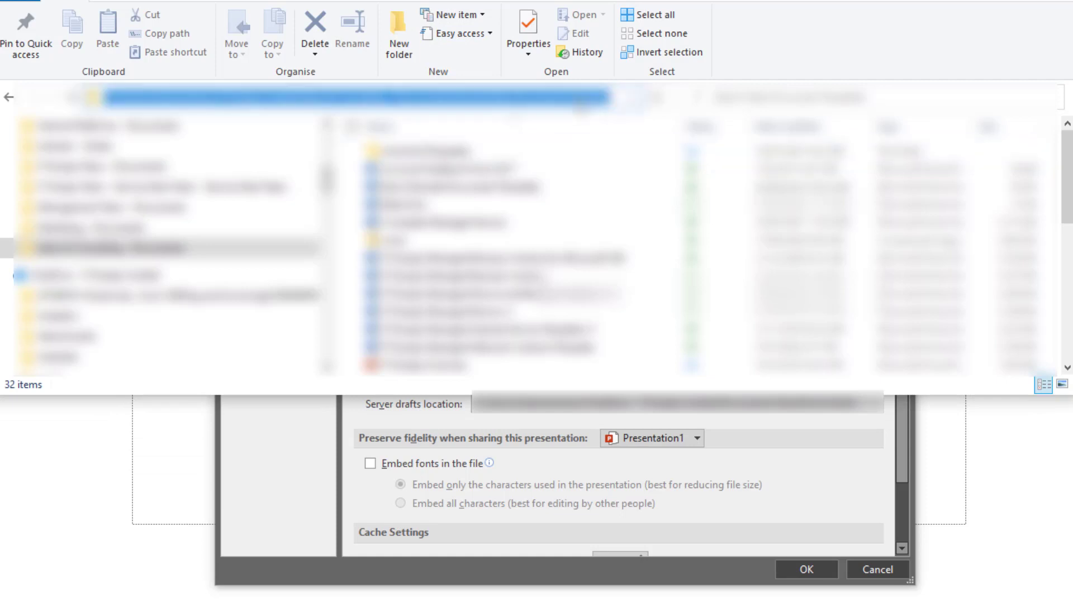
pyautogui.click(982, 3)
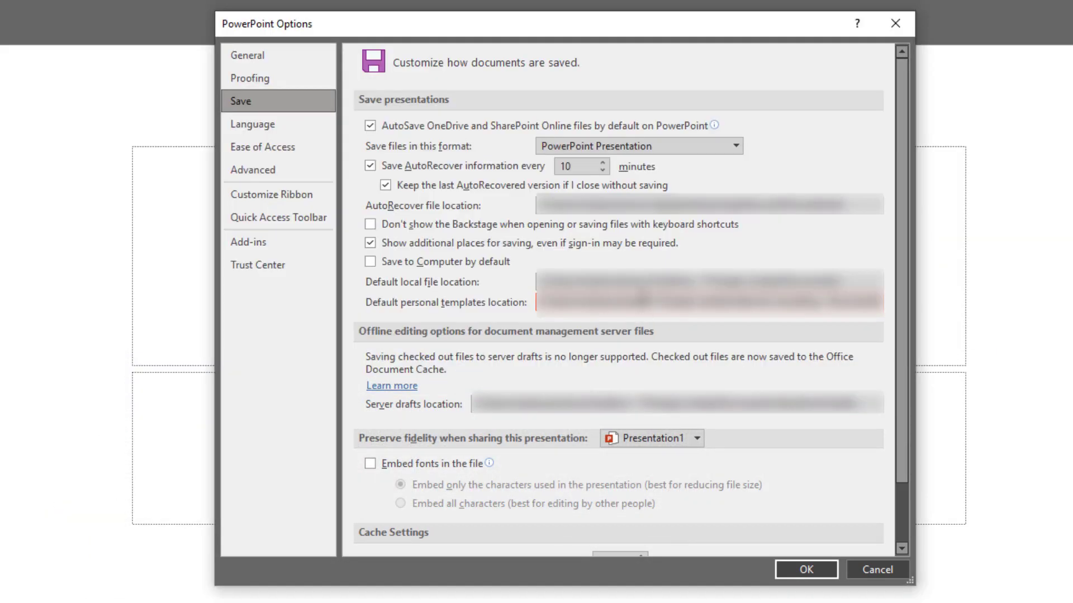
pyautogui.doubleClick(613, 302)
pyautogui.hotkey('ctrl', 'a')
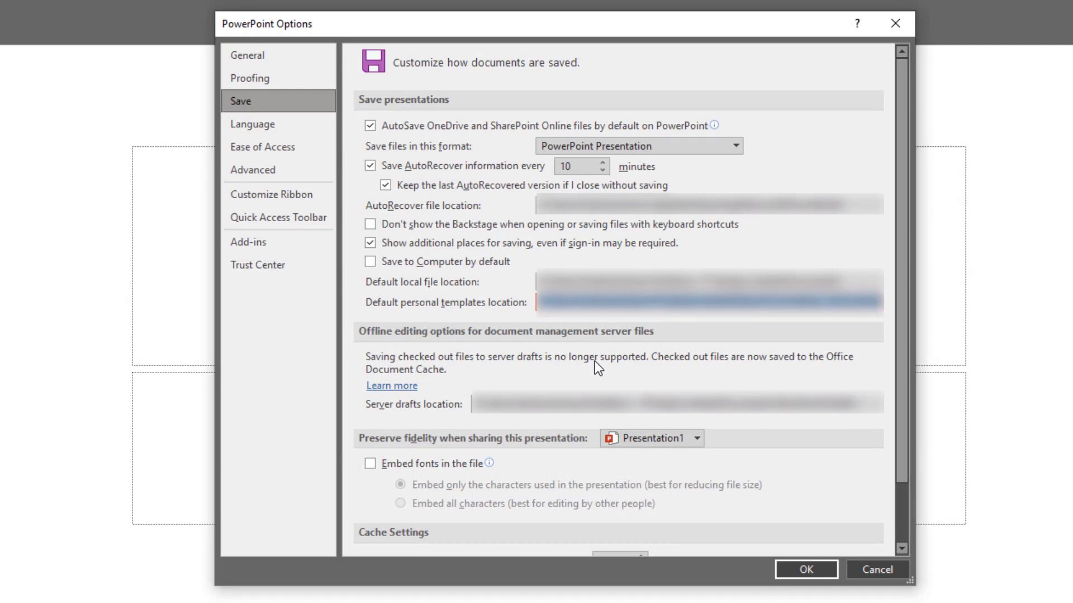
pyautogui.hotkey('ctrl', 'v')
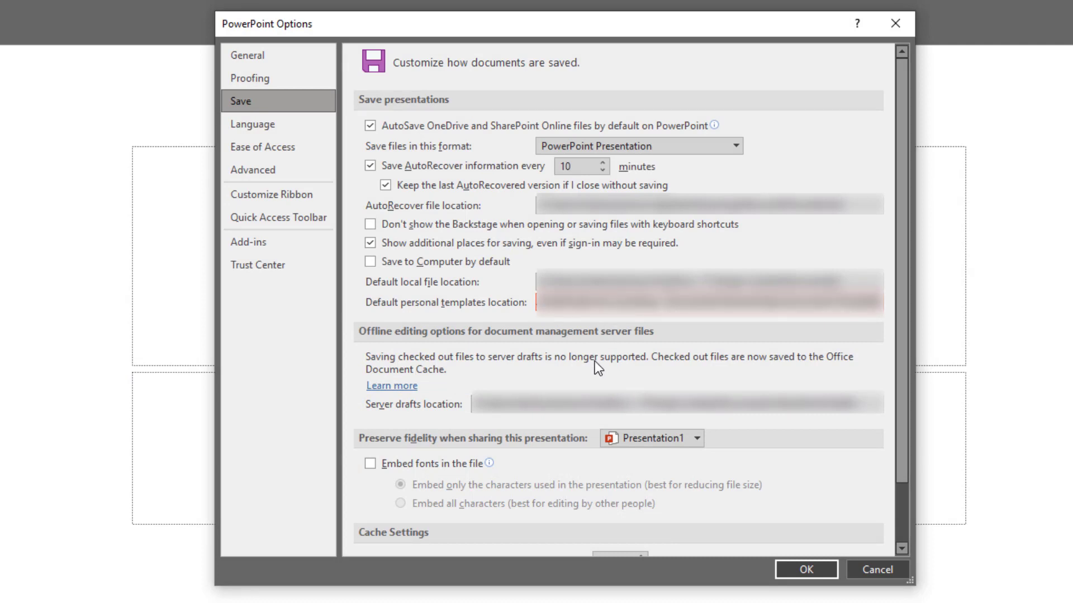
pyautogui.click(803, 568)
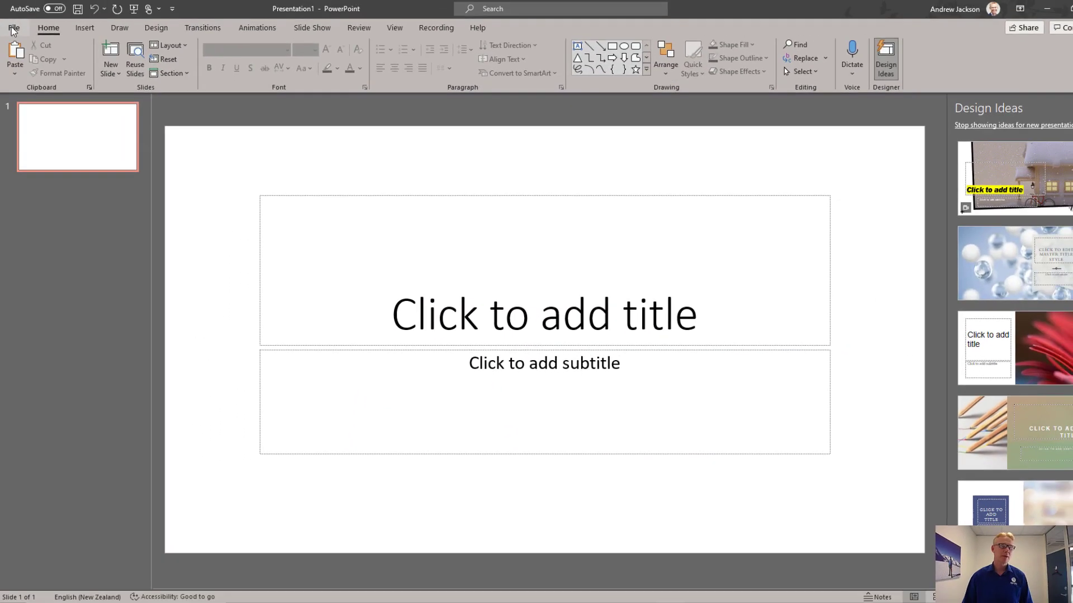
# Step: On PowerPoint's New > Custom page, open Sales Document Templates to show the IT Simply template
pyautogui.click(17, 25)
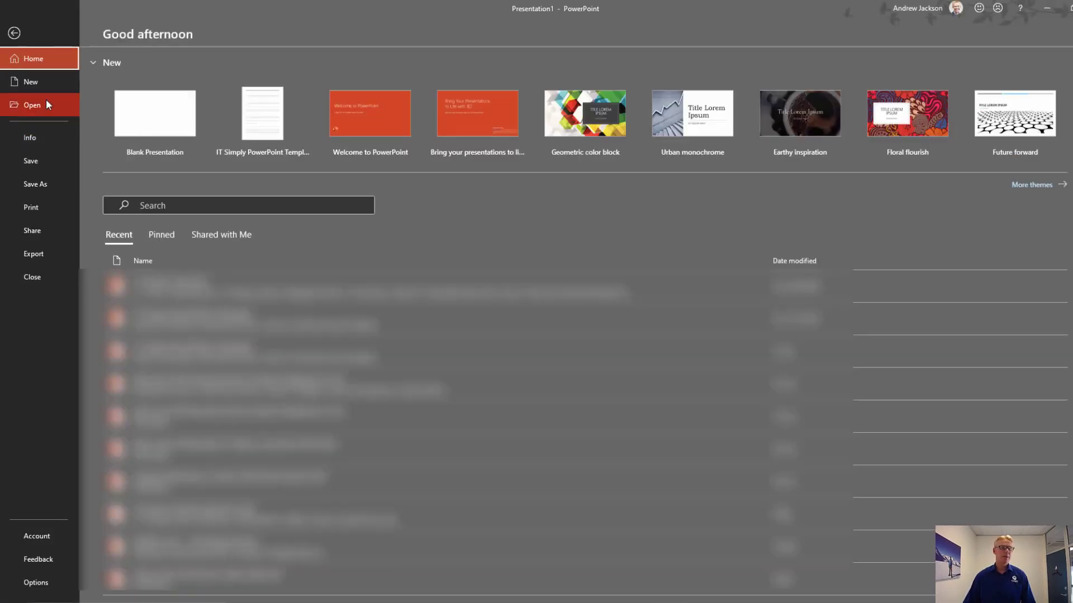
pyautogui.click(46, 86)
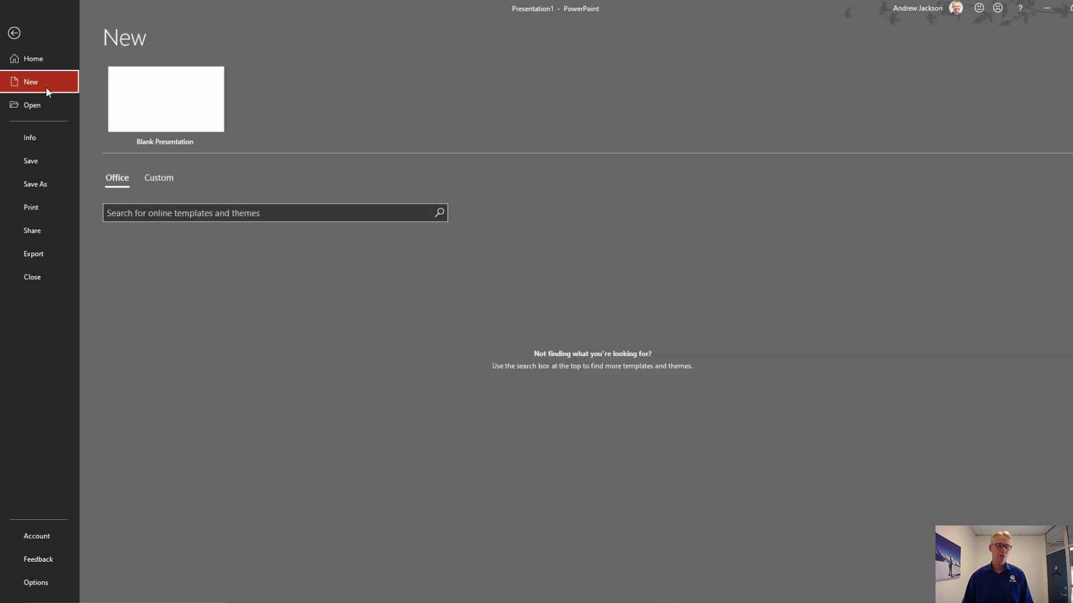
pyautogui.click(159, 178)
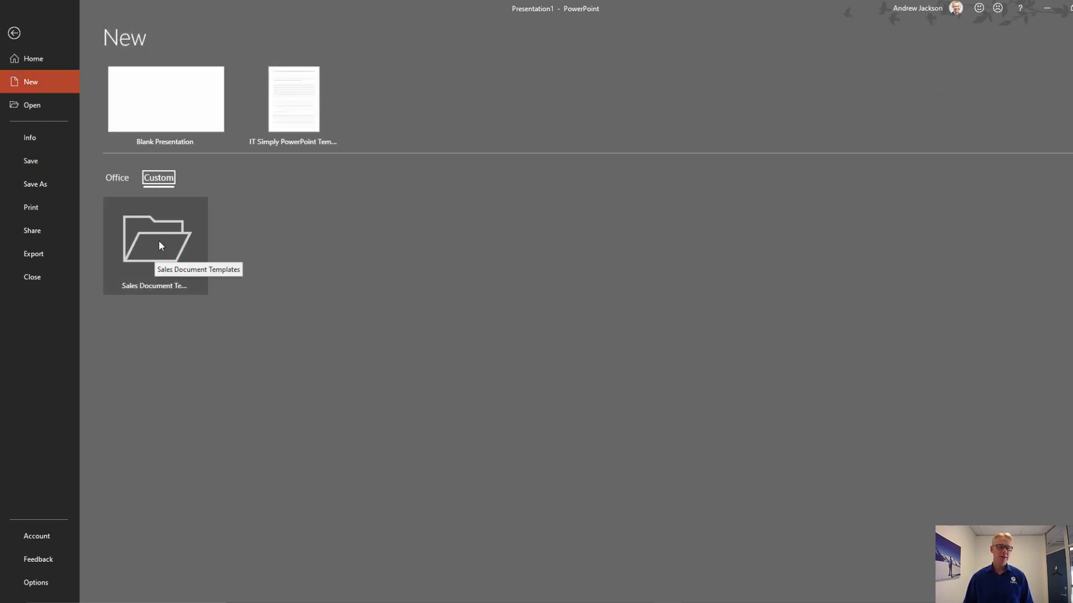
pyautogui.click(159, 244)
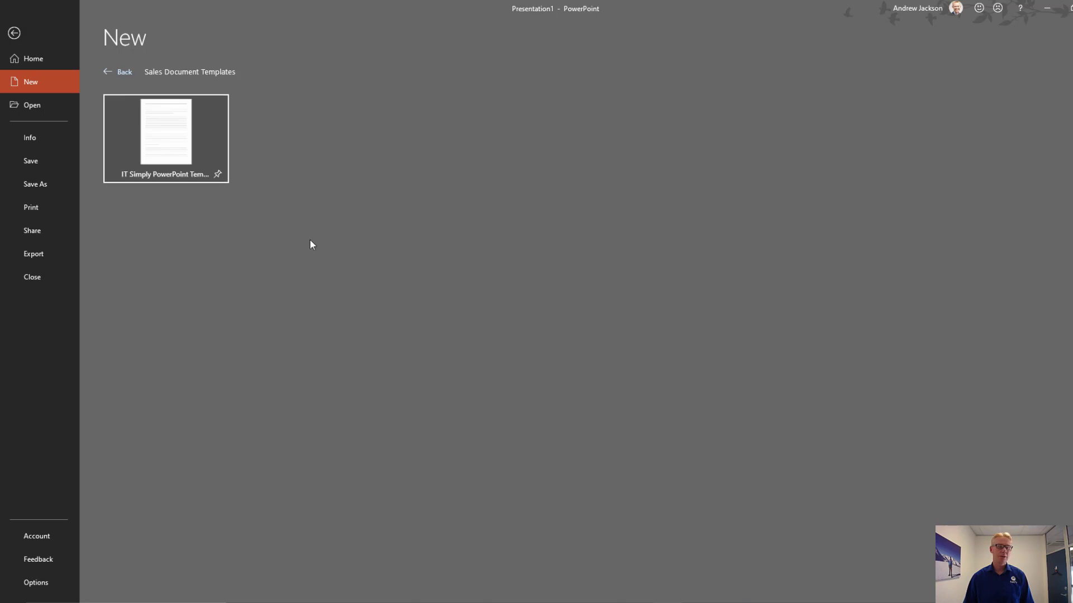